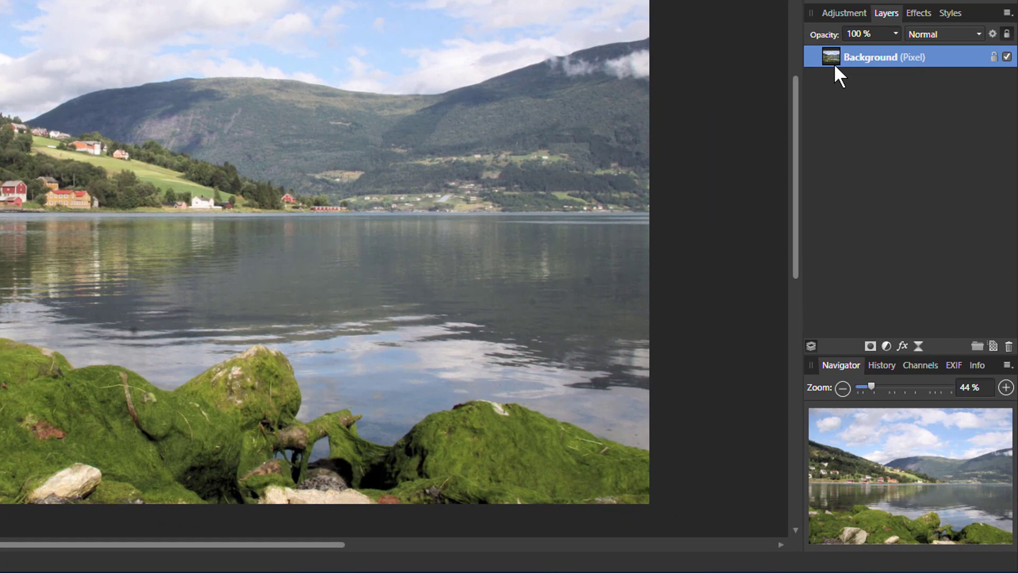
Step: Duplicate the Background layer twice and rename the middle copy Colours
{"action": "key", "text": "ctrl+j"}
{"action": "key", "text": "ctrl+j"}
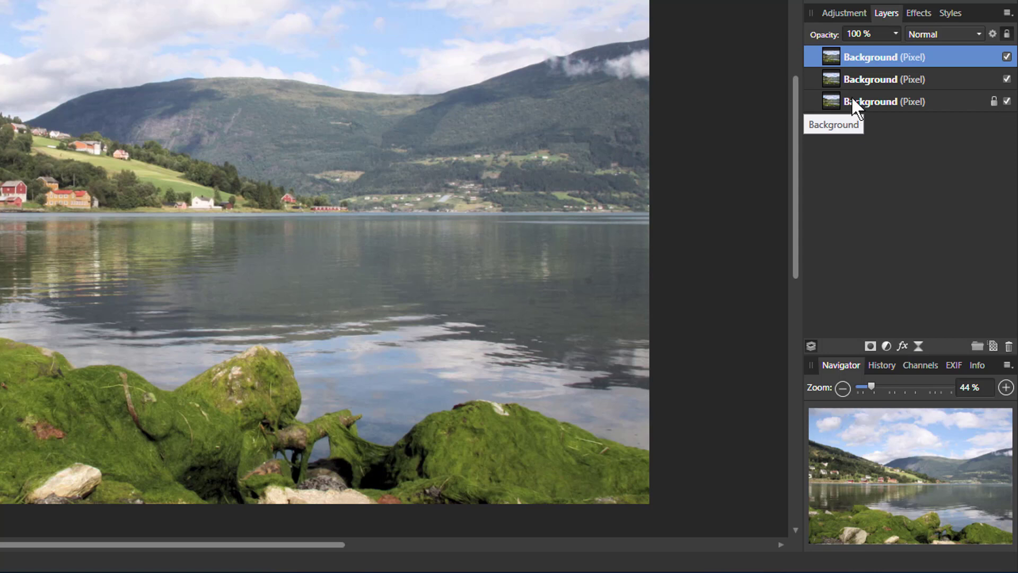
{"action": "left_click", "coordinate": [855, 80]}
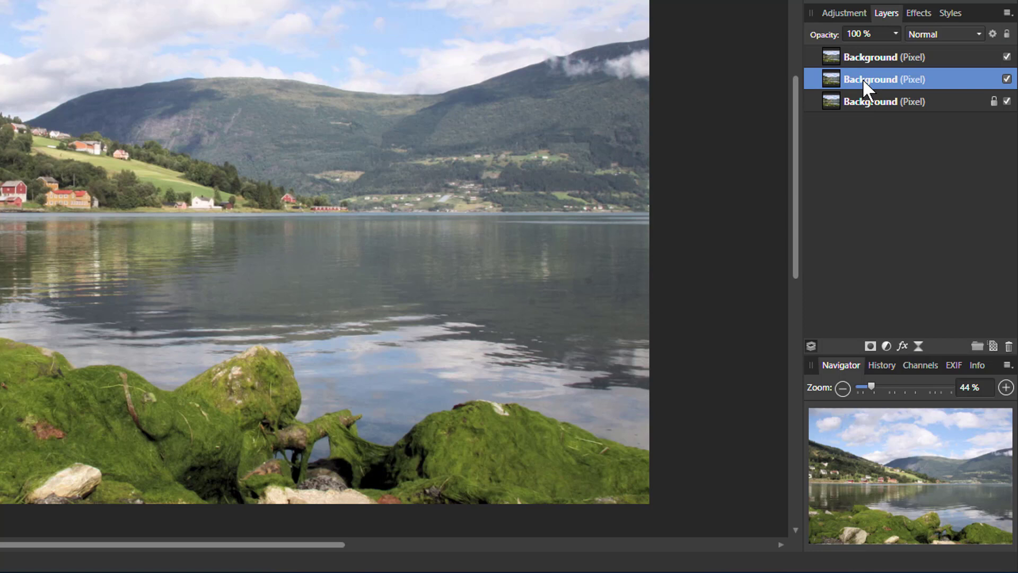
{"action": "double_click", "coordinate": [863, 80]}
{"action": "type", "text": "To"}
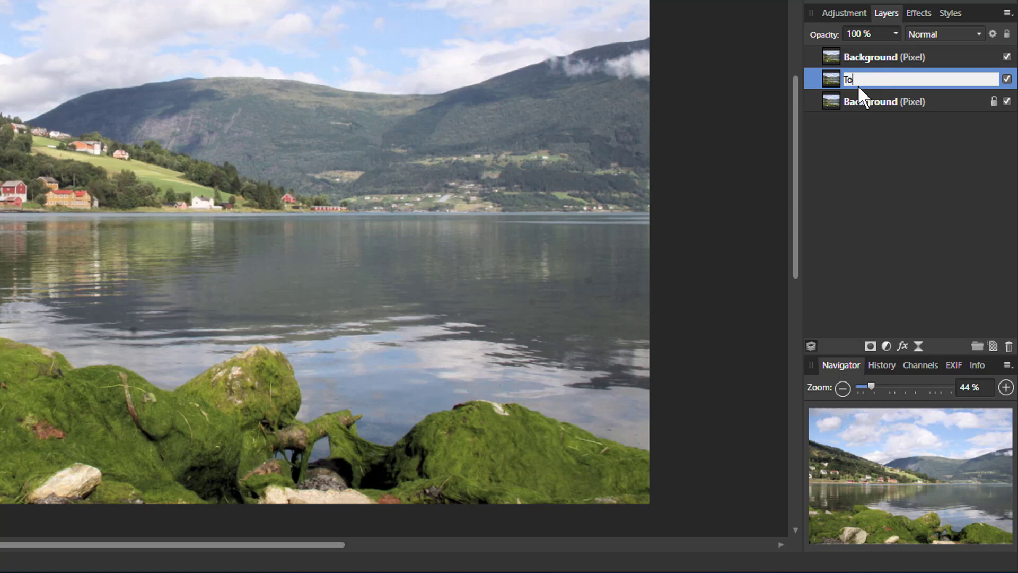
{"action": "key", "text": "BackSpace"}
{"action": "key", "text": "BackSpace"}
{"action": "type", "text": "Colours"}
{"action": "key", "text": "Return"}
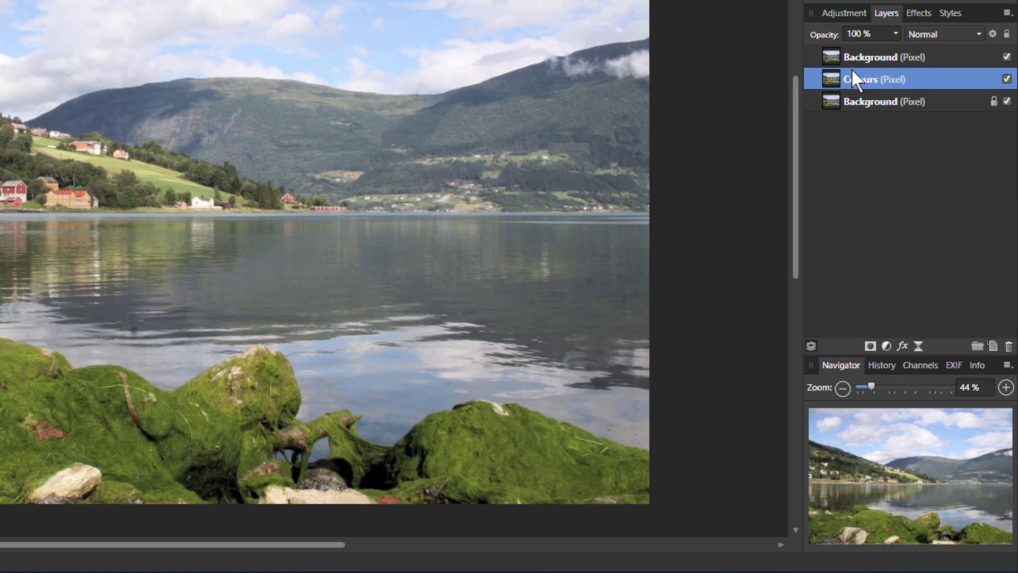
Step: Rename the top duplicate layer Tones
{"action": "double_click", "coordinate": [857, 58]}
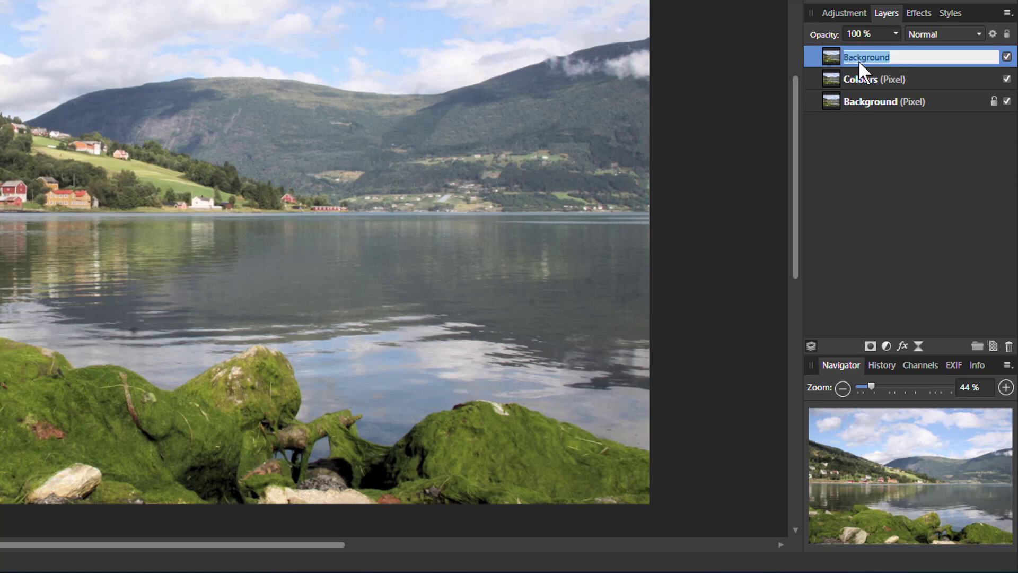
{"action": "type", "text": "Tones"}
{"action": "key", "text": "Return"}
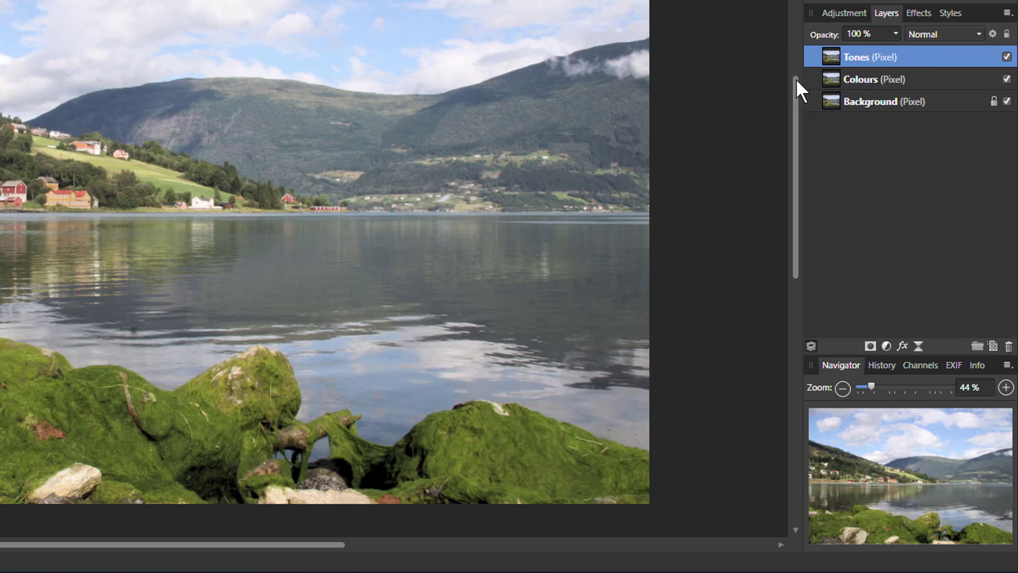
Step: Hide the Tones layer and add a Curves adjustment to the Colours layer
{"action": "left_click", "coordinate": [1006, 57]}
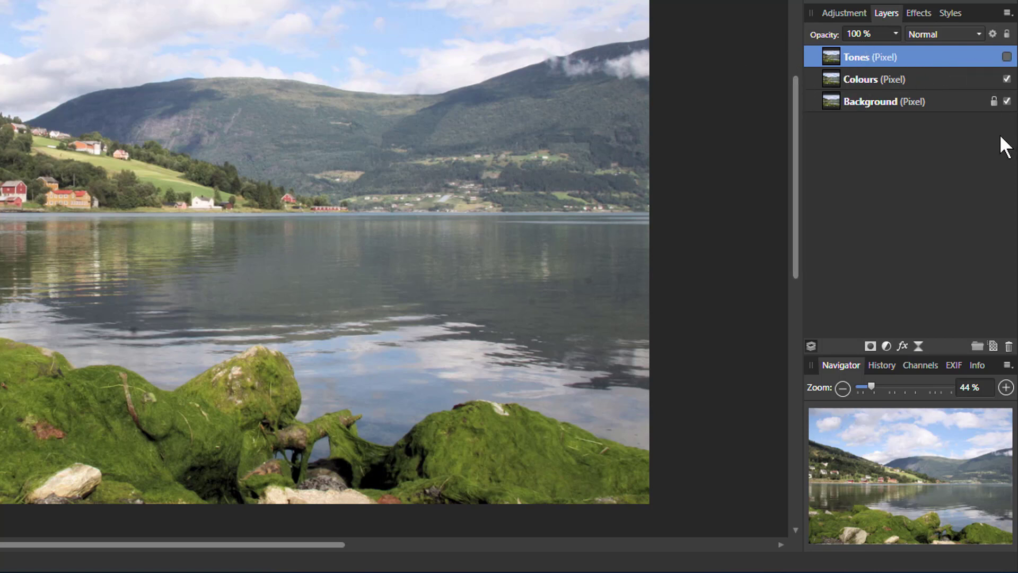
{"action": "left_click", "coordinate": [840, 80]}
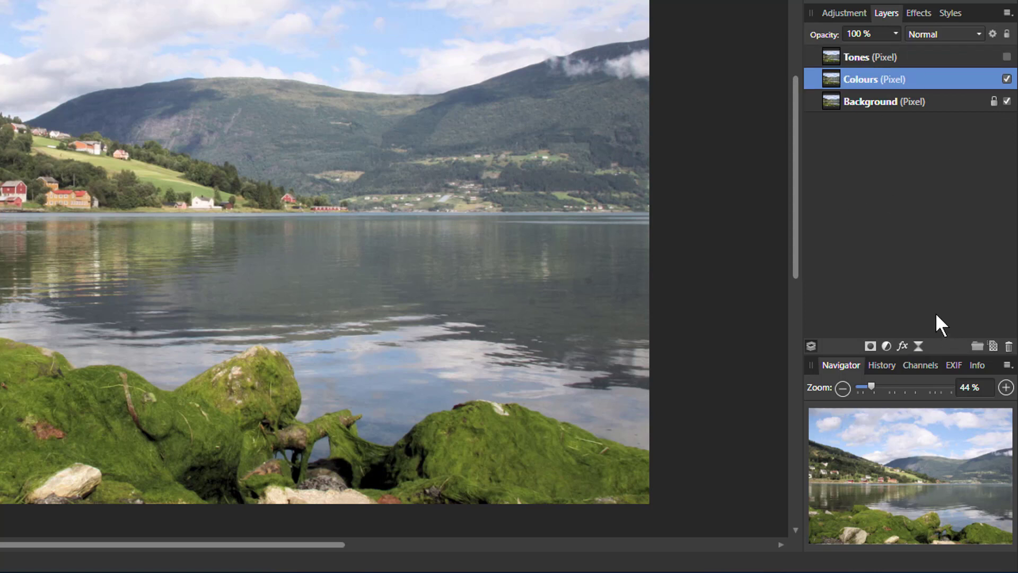
{"action": "left_click", "coordinate": [885, 345]}
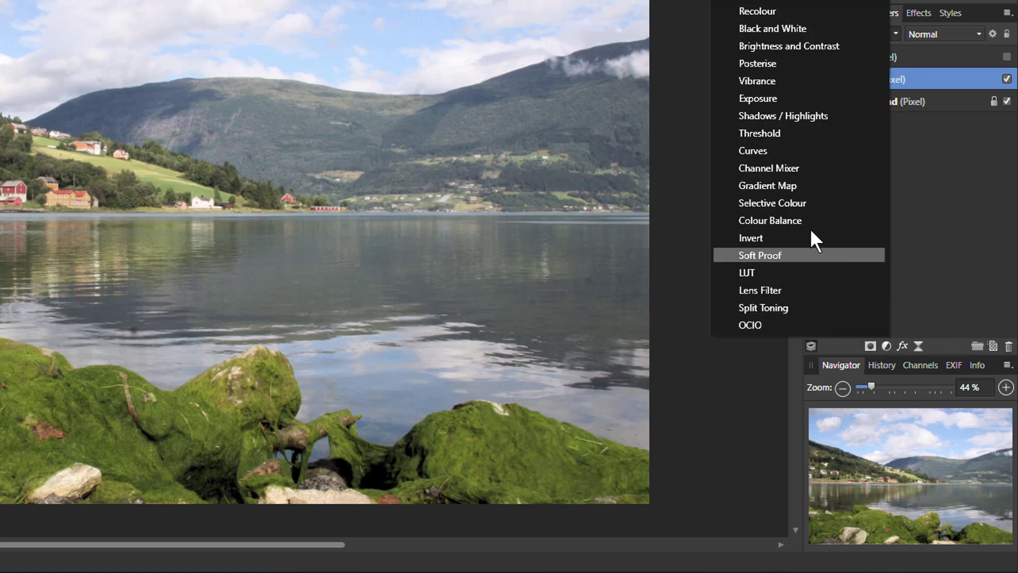
{"action": "left_click", "coordinate": [762, 150]}
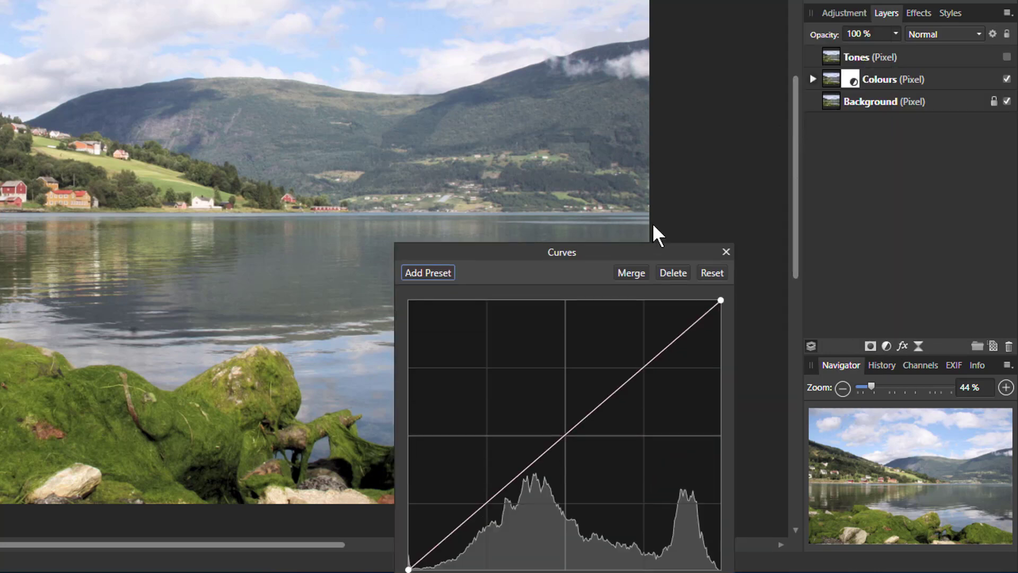
{"action": "left_click_drag", "start_coordinate": [654, 249], "coordinate": [630, 74]}
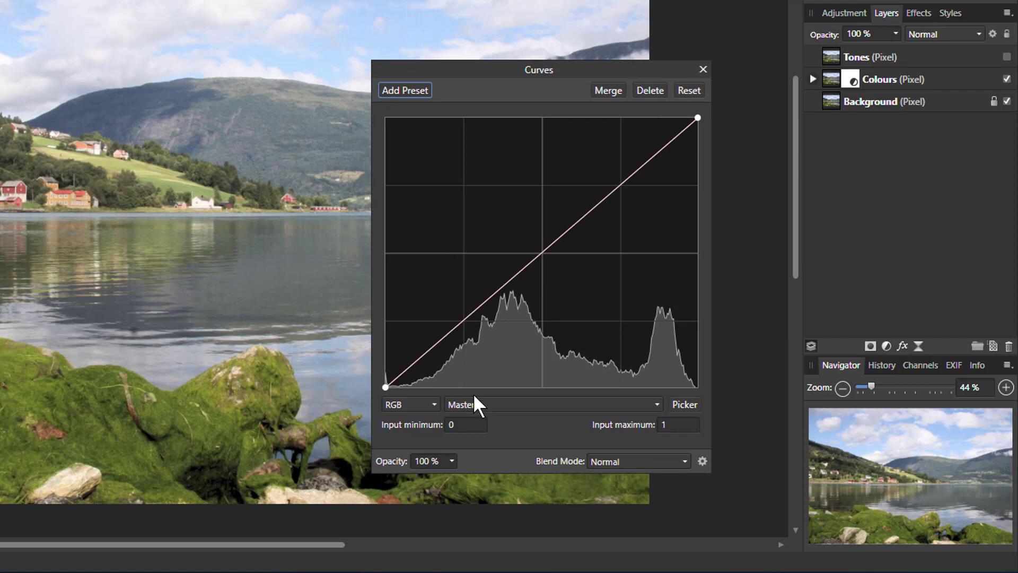
Step: Switch the curve to CMYK and drag the Black channel's top point down to zero
{"action": "left_click", "coordinate": [412, 405]}
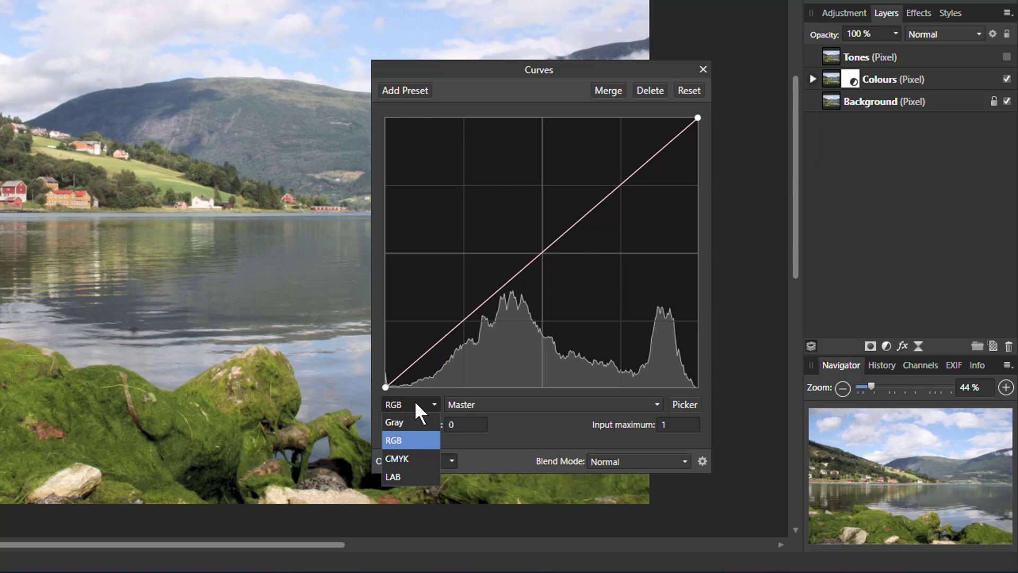
{"action": "left_click", "coordinate": [410, 458]}
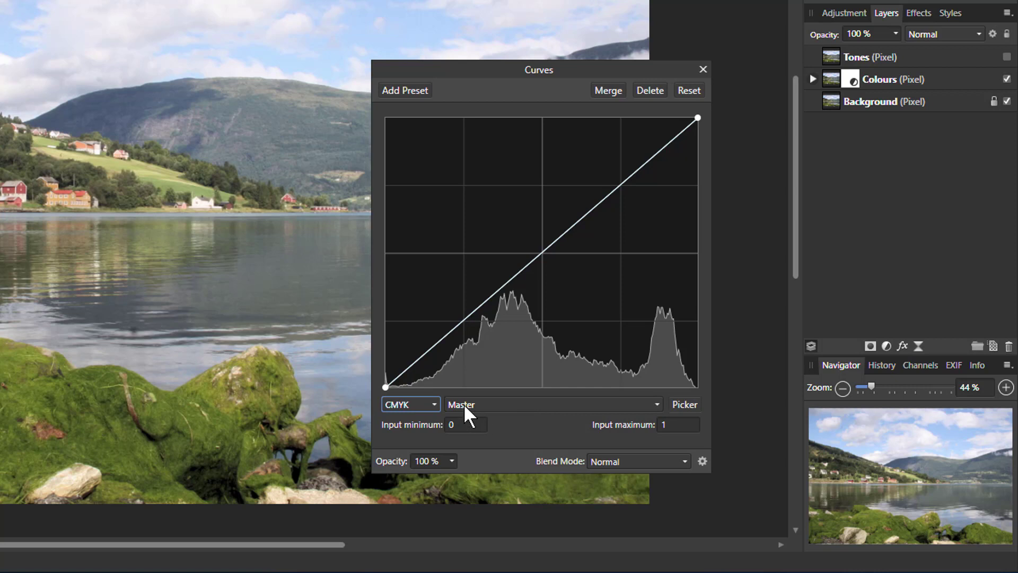
{"action": "left_click", "coordinate": [508, 404]}
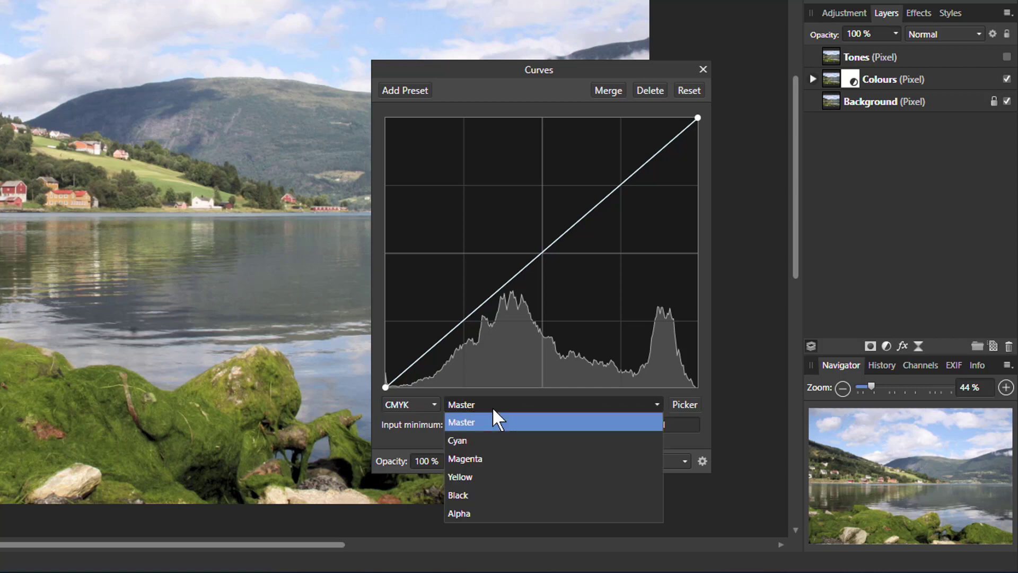
{"action": "left_click", "coordinate": [490, 498]}
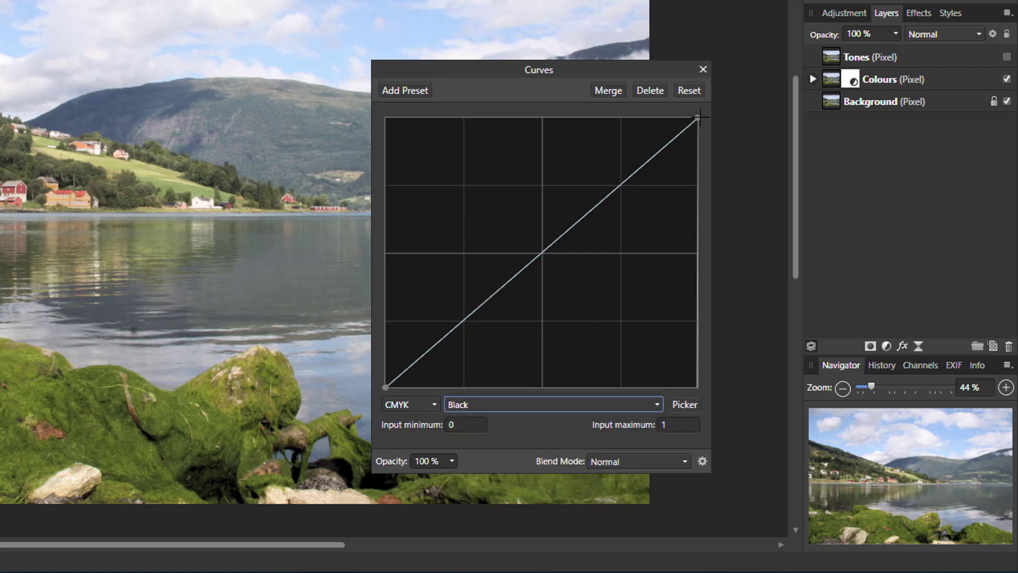
{"action": "left_click", "coordinate": [698, 117]}
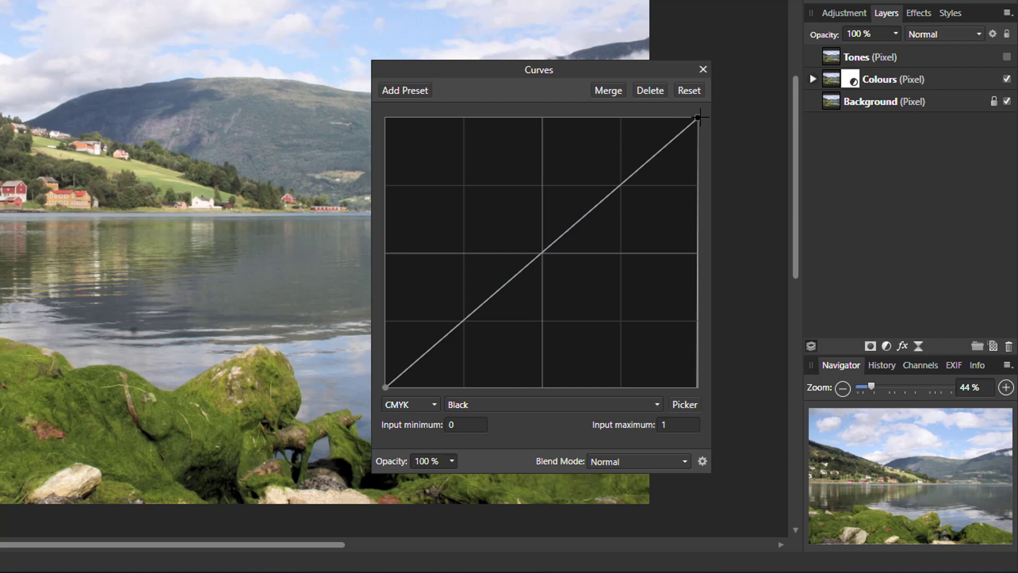
{"action": "left_click_drag", "start_coordinate": [699, 117], "coordinate": [730, 397]}
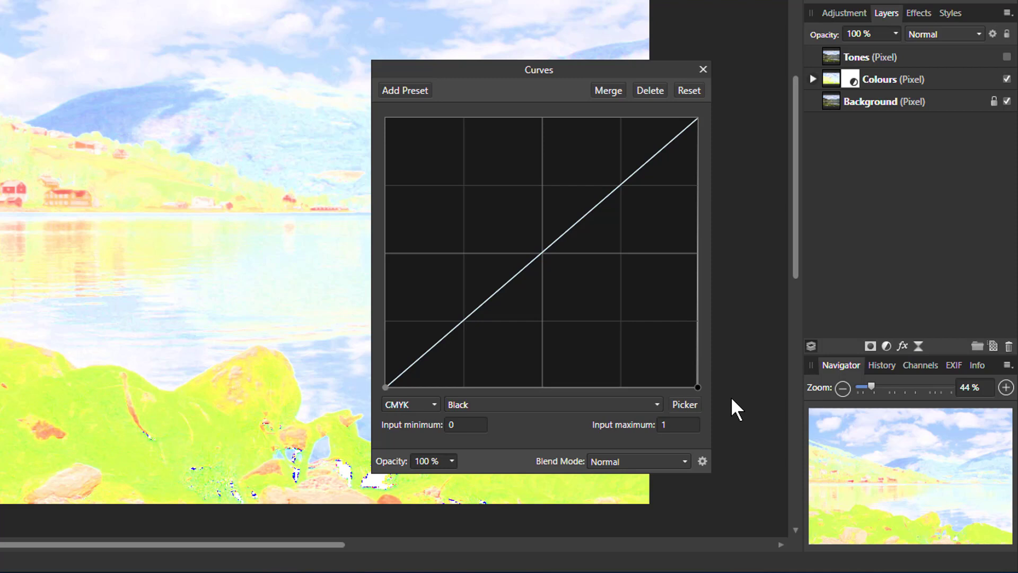
{"action": "left_click", "coordinate": [731, 396]}
Step: Merge the curve into Colours, then add a CMYK Curves adjustment to the visible Tones layer
{"action": "left_click", "coordinate": [204, 238]}
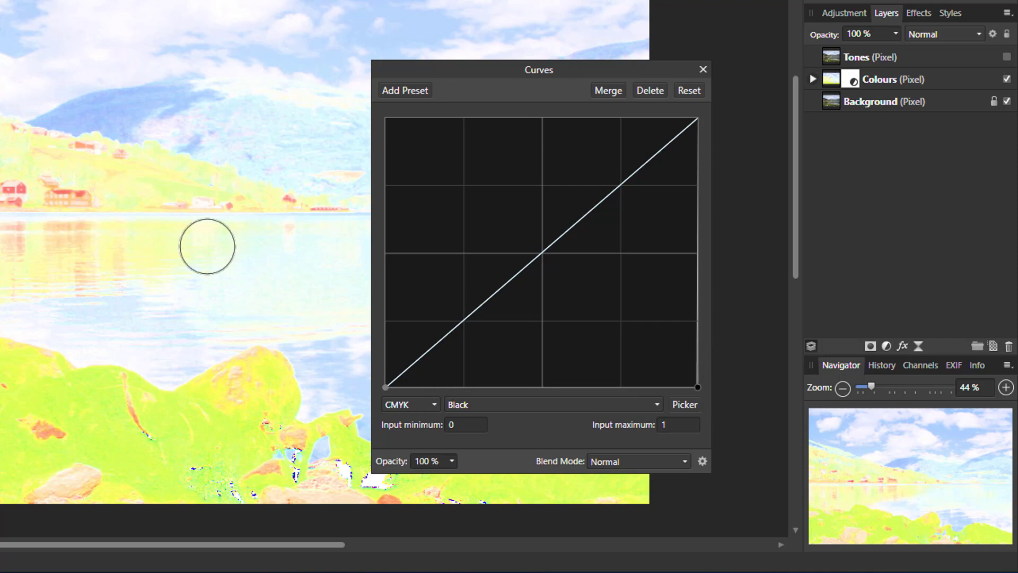
{"action": "left_click", "coordinate": [602, 91]}
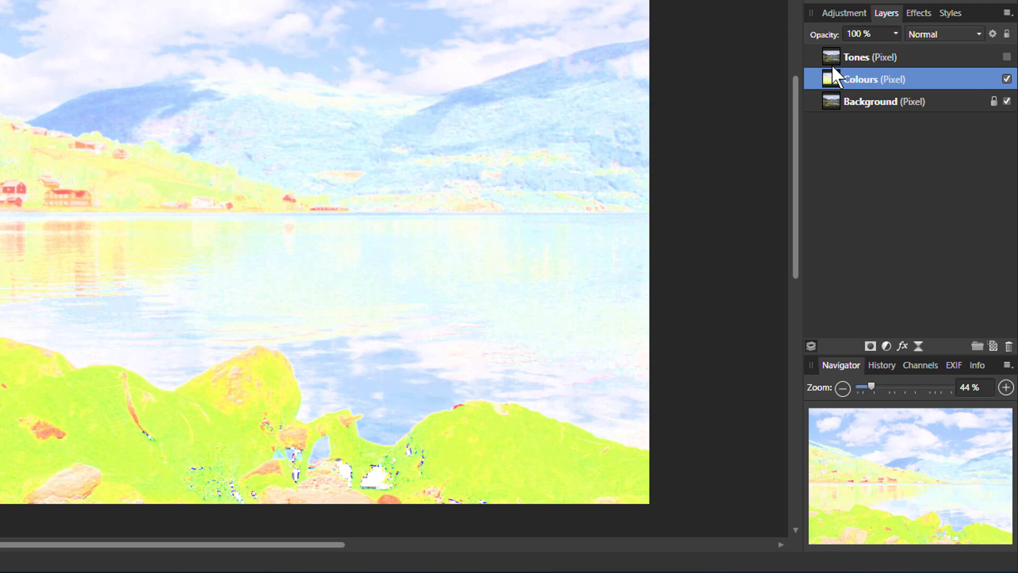
{"action": "left_click", "coordinate": [860, 58]}
{"action": "left_click", "coordinate": [1007, 57]}
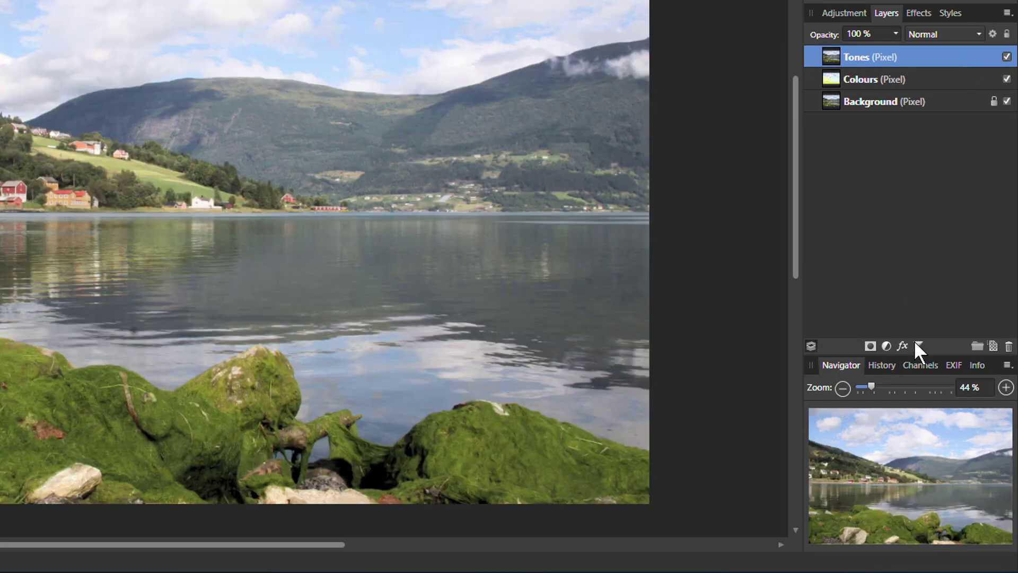
{"action": "left_click", "coordinate": [886, 345]}
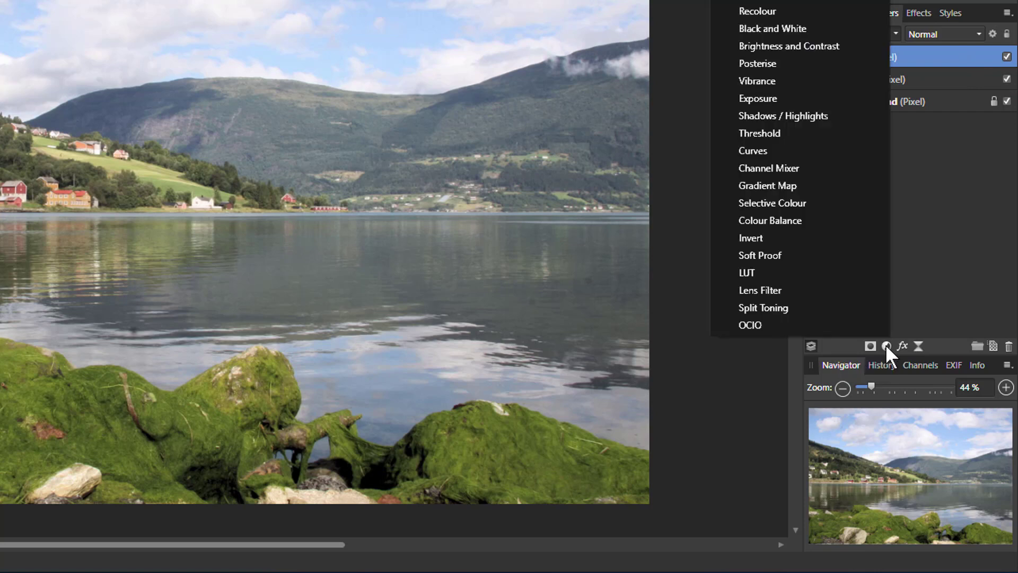
{"action": "left_click", "coordinate": [759, 152]}
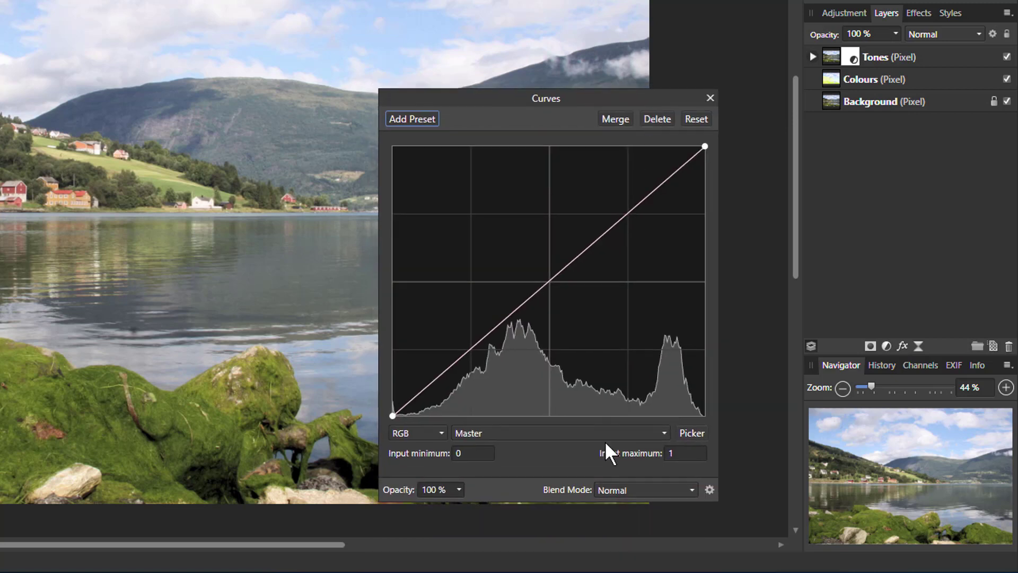
{"action": "left_click", "coordinate": [416, 433]}
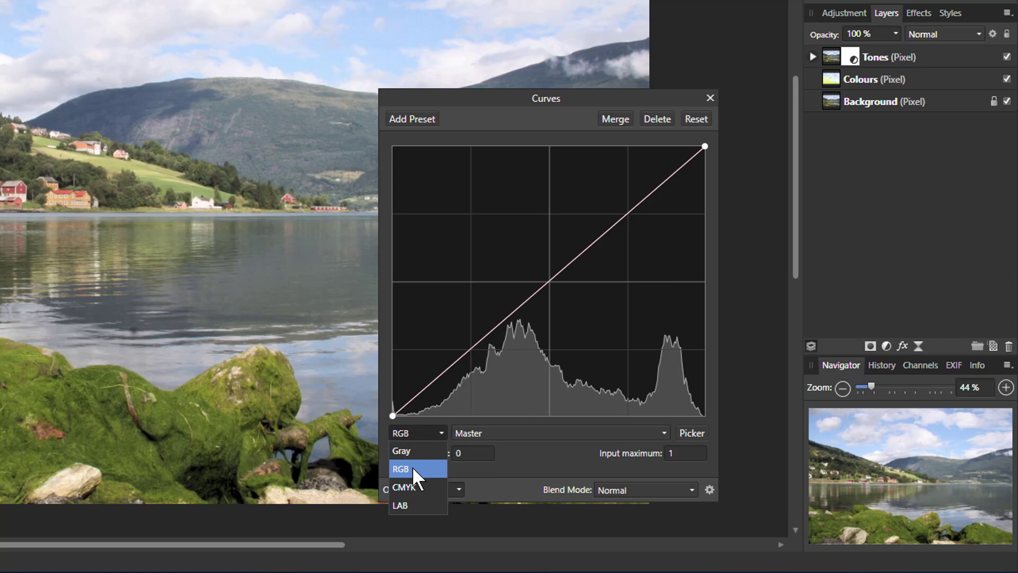
{"action": "left_click", "coordinate": [413, 486]}
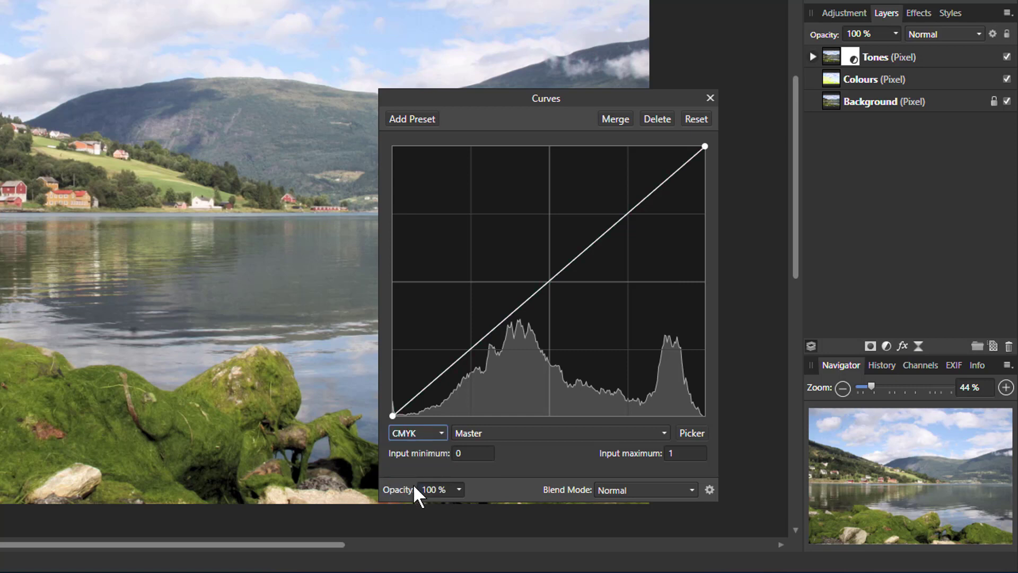
Step: Flatten the Cyan, Magenta and Yellow curves to zero for a greyscale image
{"action": "left_click", "coordinate": [552, 432]}
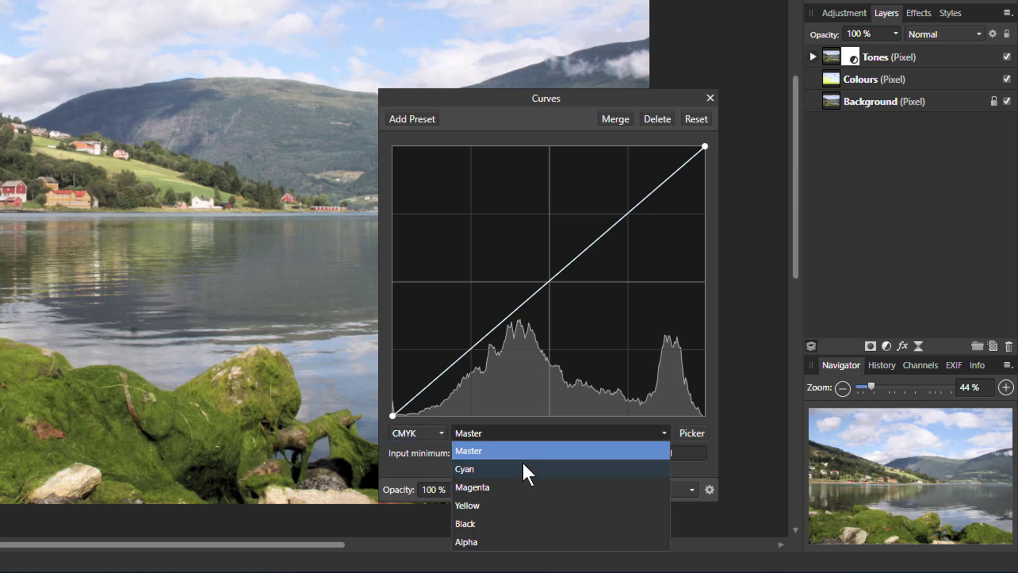
{"action": "left_click", "coordinate": [523, 468]}
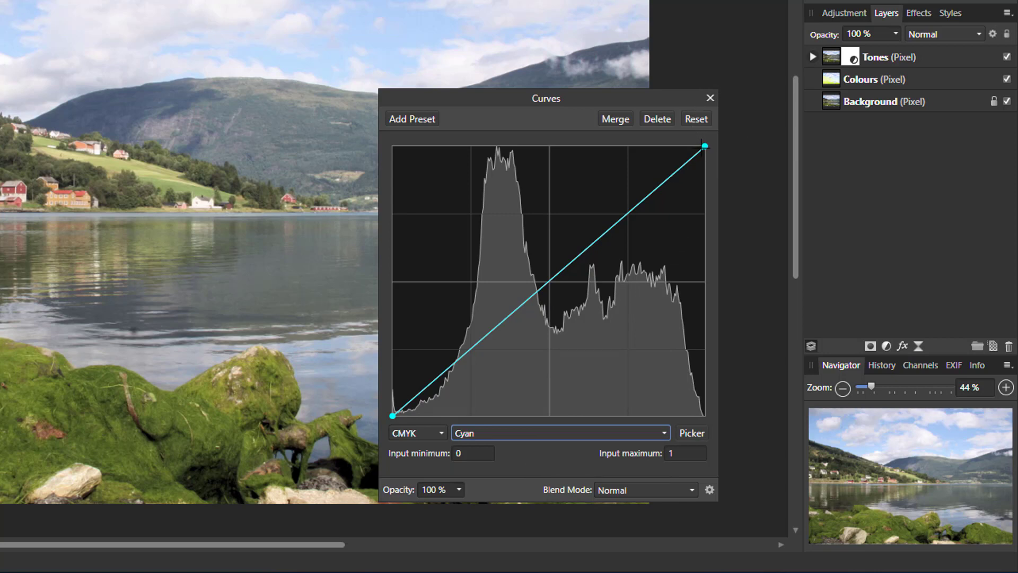
{"action": "left_click_drag", "start_coordinate": [704, 145], "coordinate": [716, 450]}
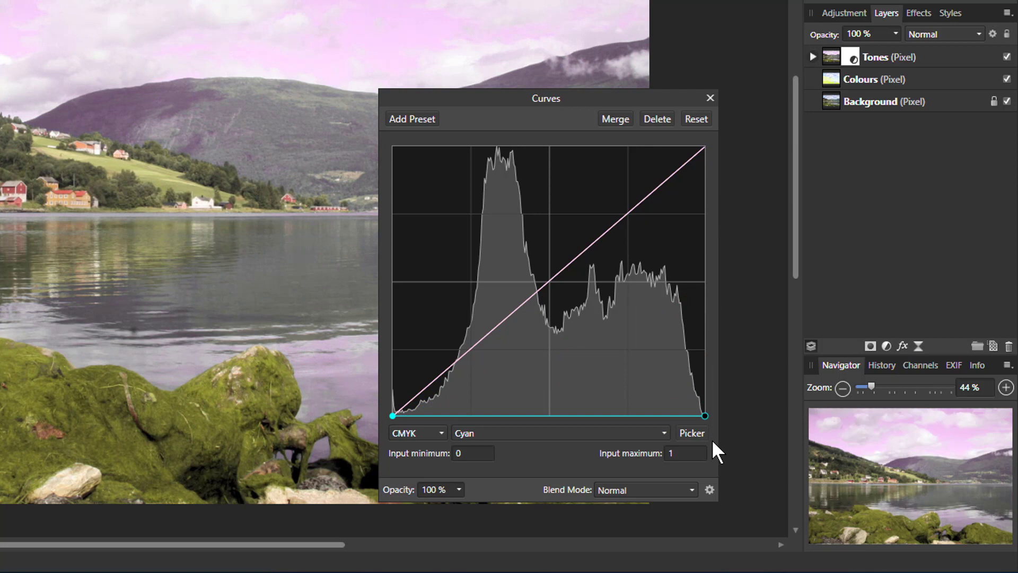
{"action": "left_click", "coordinate": [523, 432]}
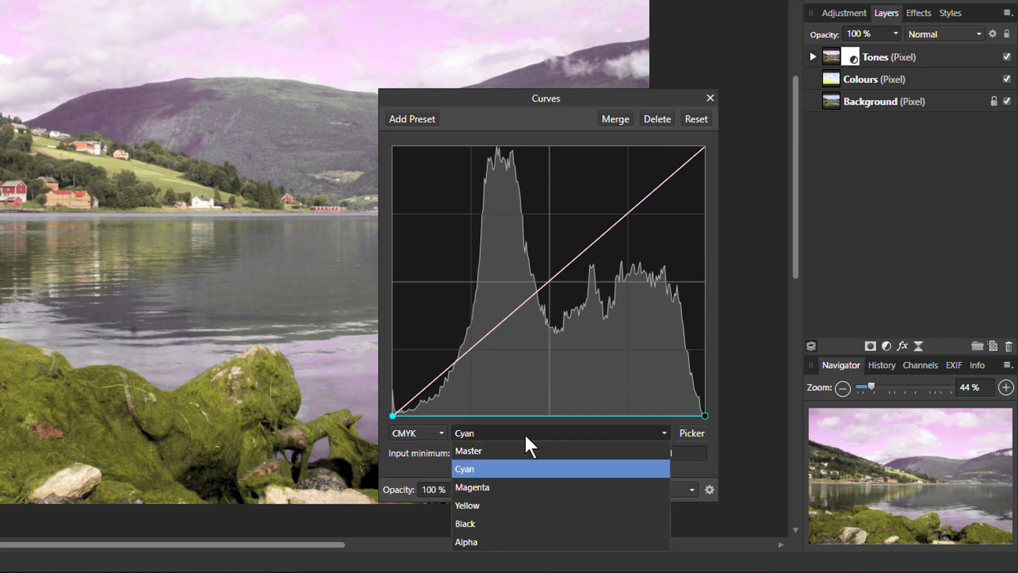
{"action": "left_click", "coordinate": [523, 487]}
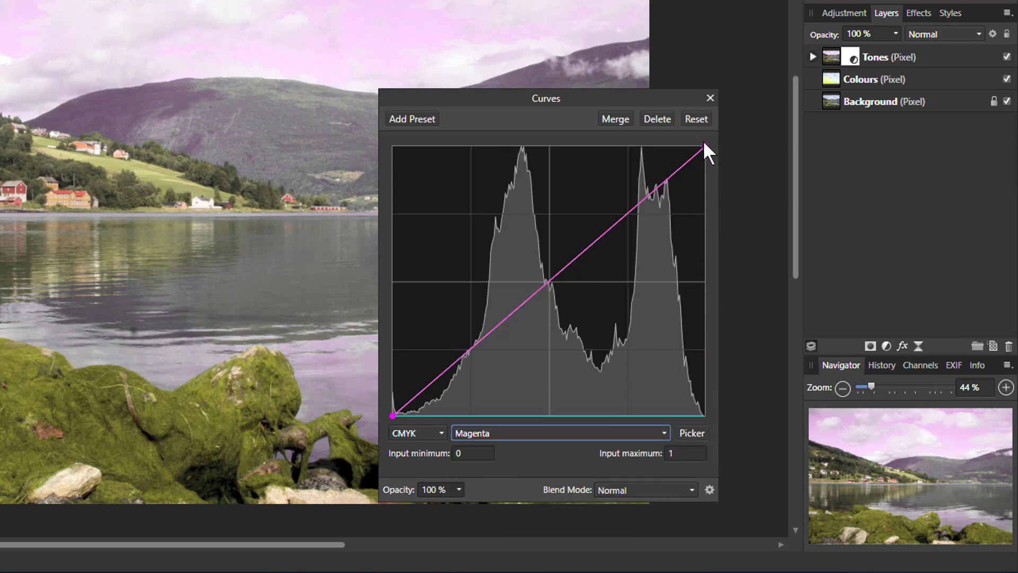
{"action": "left_click_drag", "start_coordinate": [705, 147], "coordinate": [718, 435]}
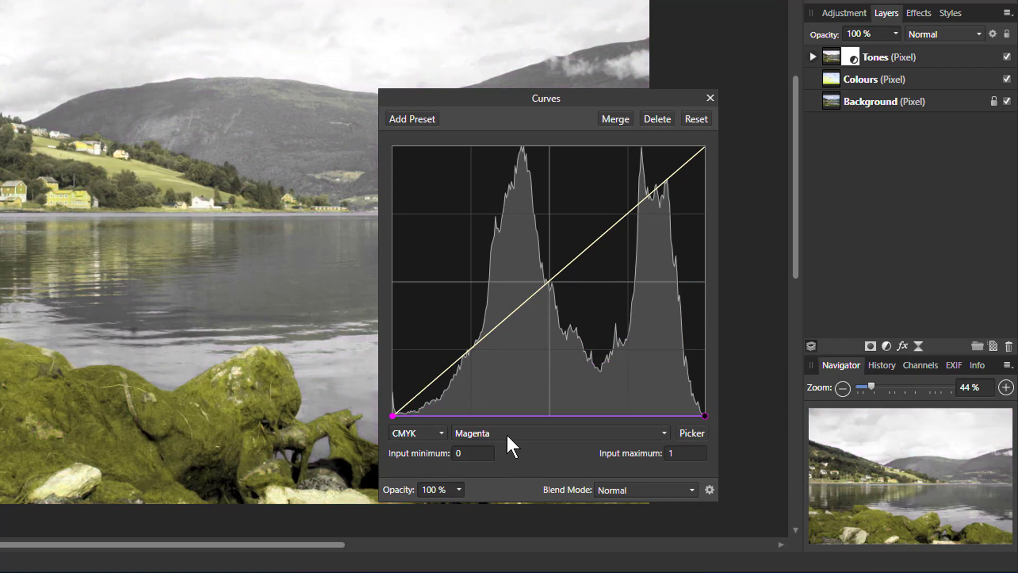
{"action": "left_click", "coordinate": [510, 438]}
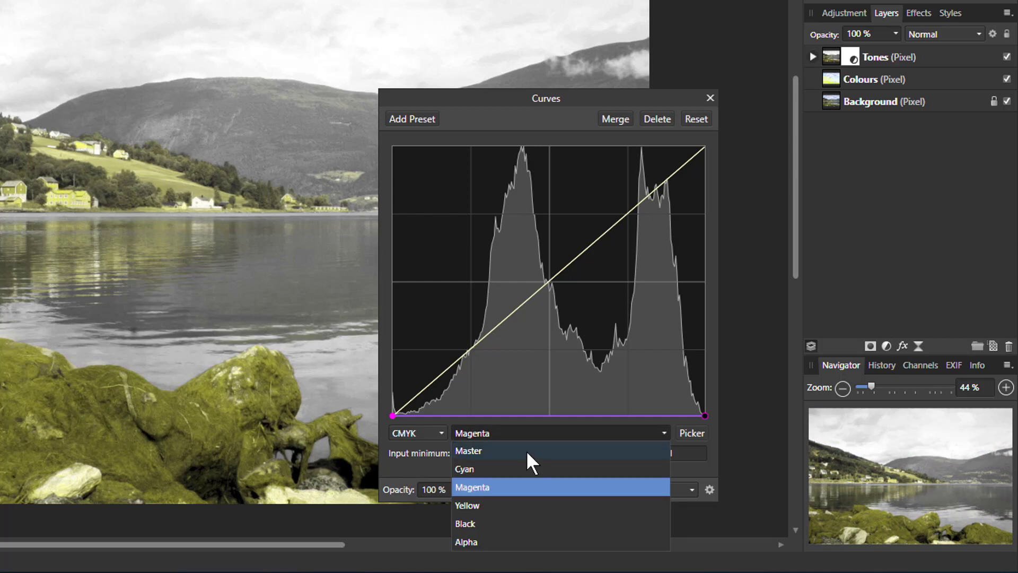
{"action": "left_click", "coordinate": [524, 510]}
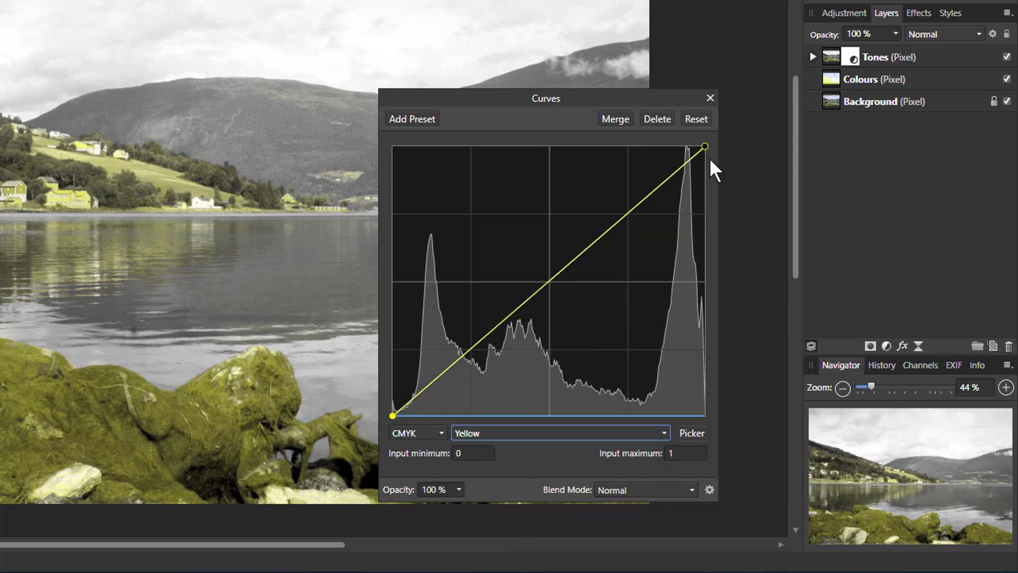
{"action": "left_click_drag", "start_coordinate": [705, 147], "coordinate": [736, 450]}
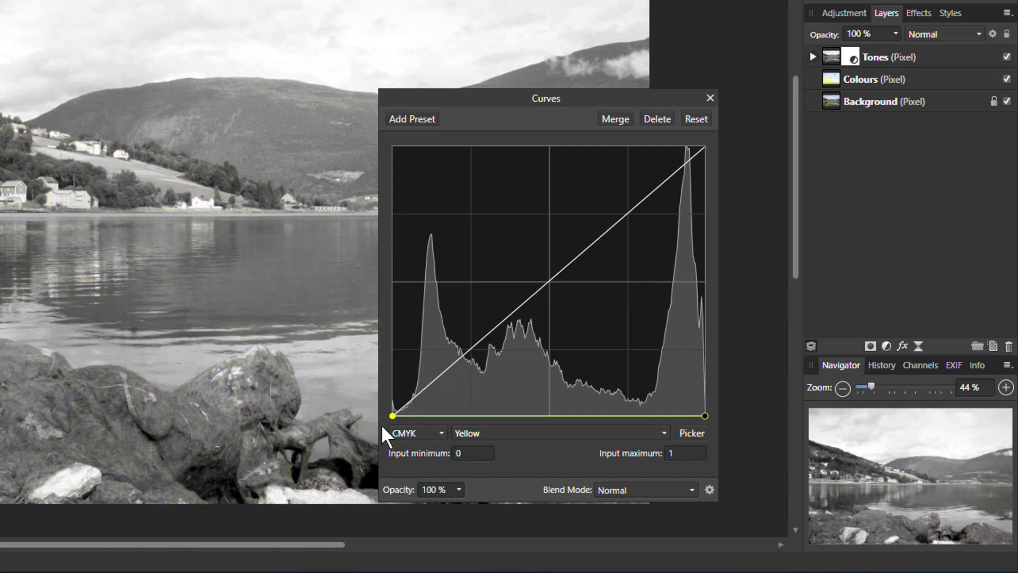
Step: Merge the curves into Tones, make it visible, and set its blend mode to Multiply
{"action": "left_click", "coordinate": [611, 116]}
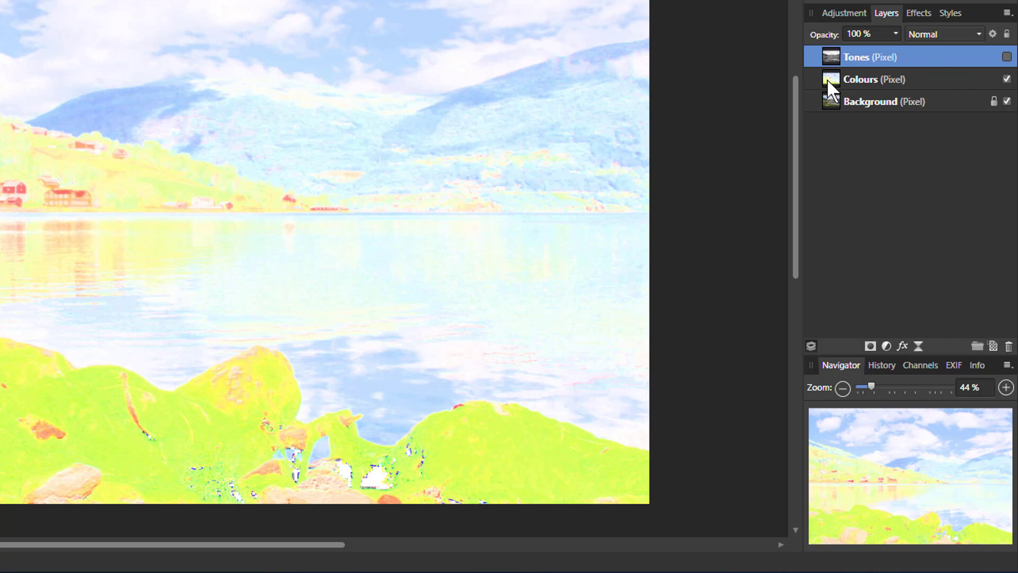
{"action": "left_click", "coordinate": [1006, 57]}
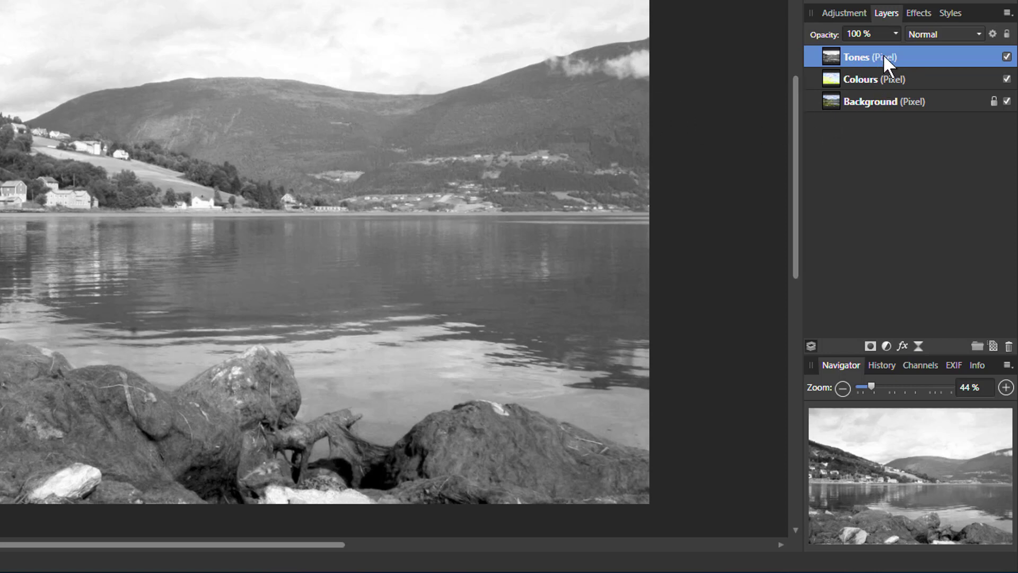
{"action": "left_click", "coordinate": [938, 38]}
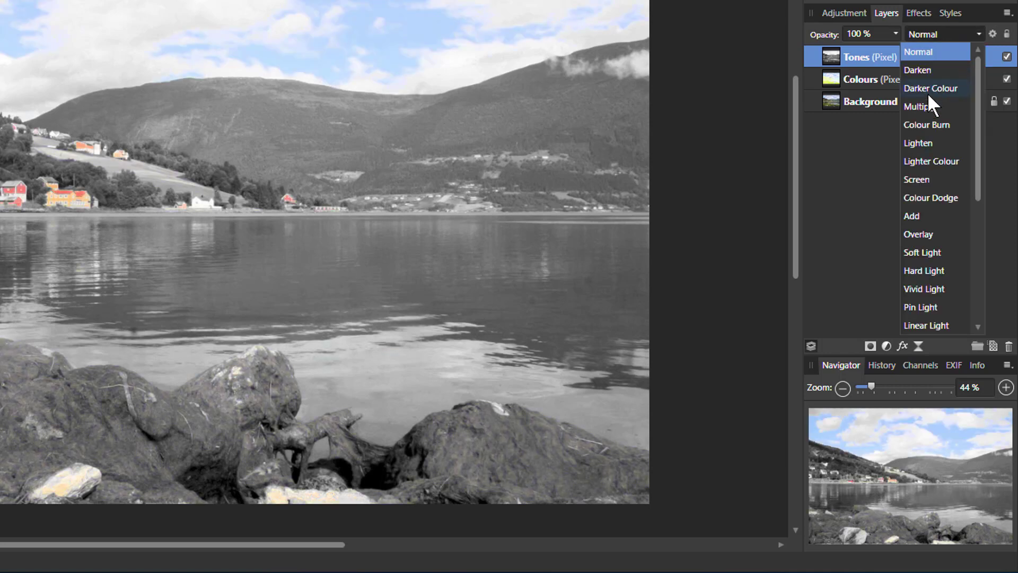
{"action": "left_click", "coordinate": [921, 107]}
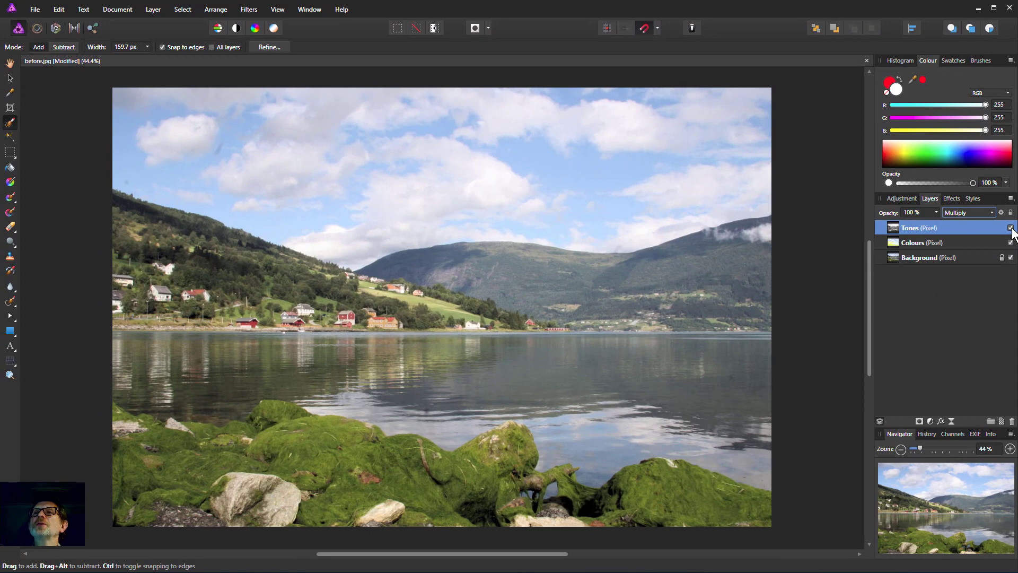
{"action": "left_click", "coordinate": [1010, 243]}
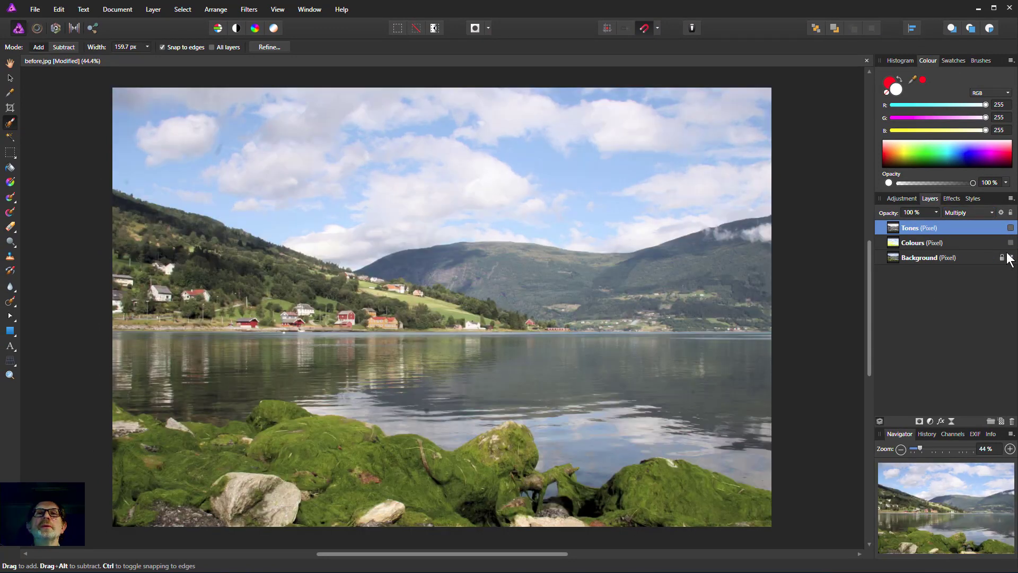
{"action": "left_click", "coordinate": [1010, 243]}
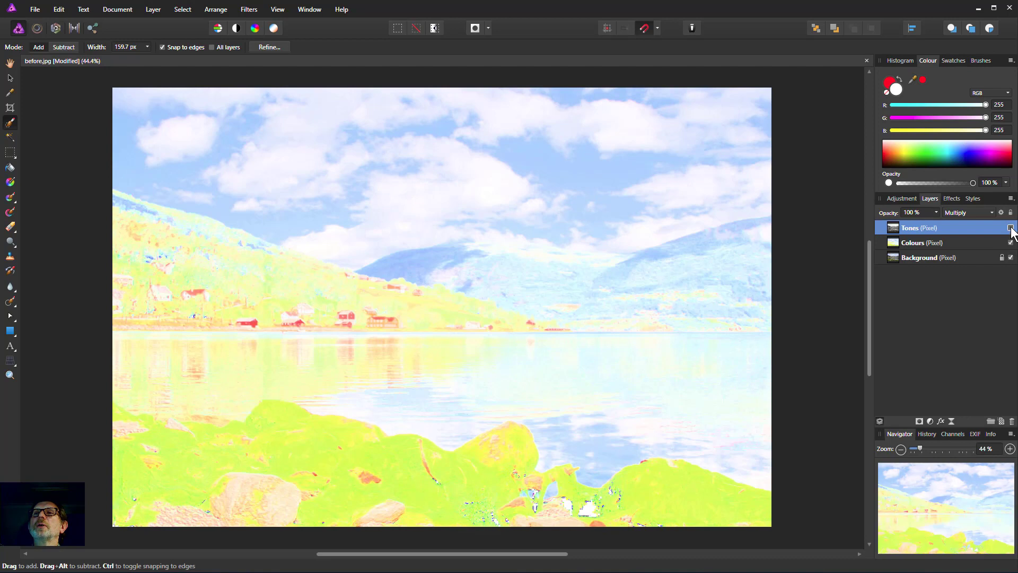
{"action": "left_click", "coordinate": [1010, 228]}
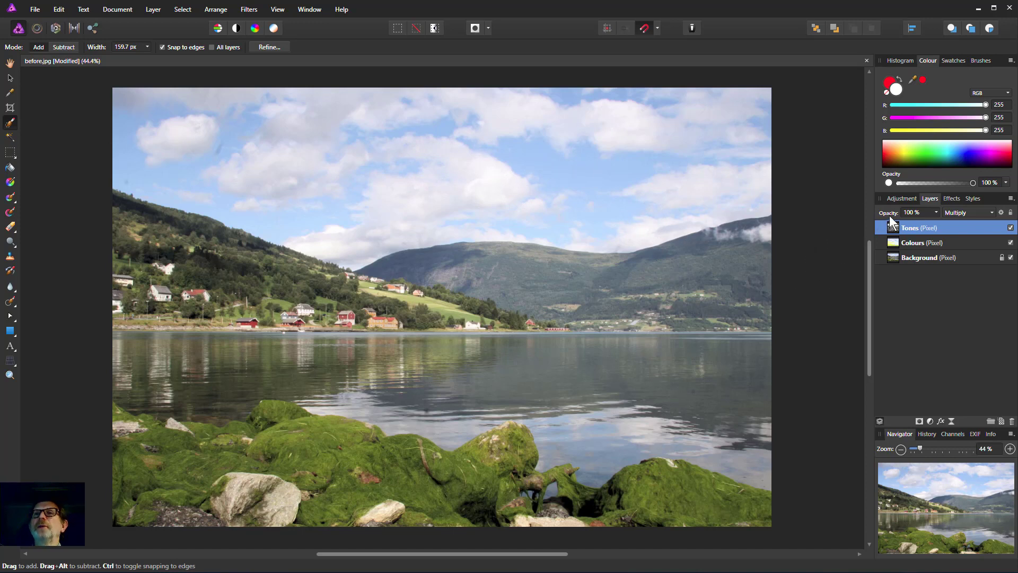
{"action": "left_click", "coordinate": [898, 242]}
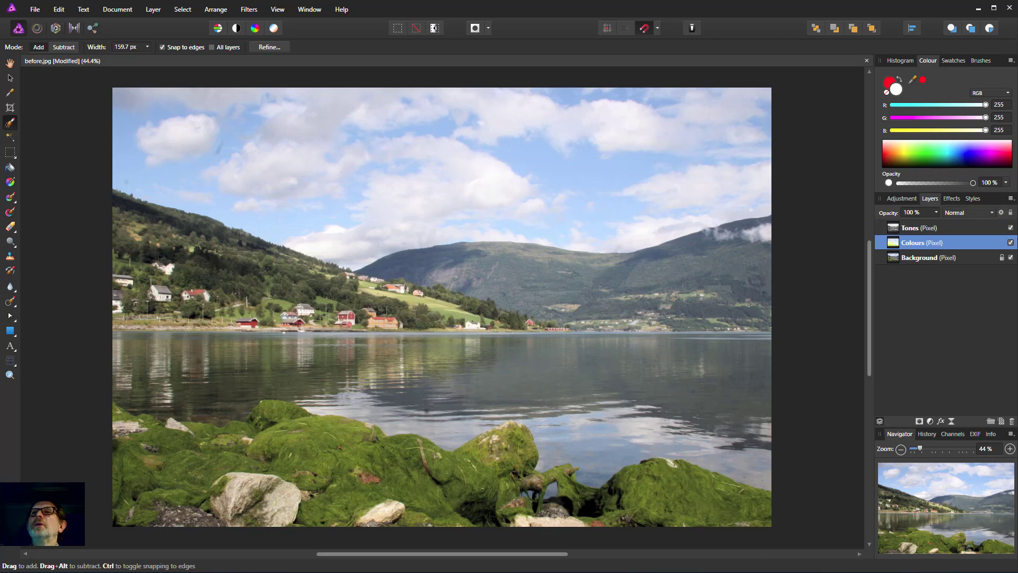
{"action": "left_click", "coordinate": [1011, 228]}
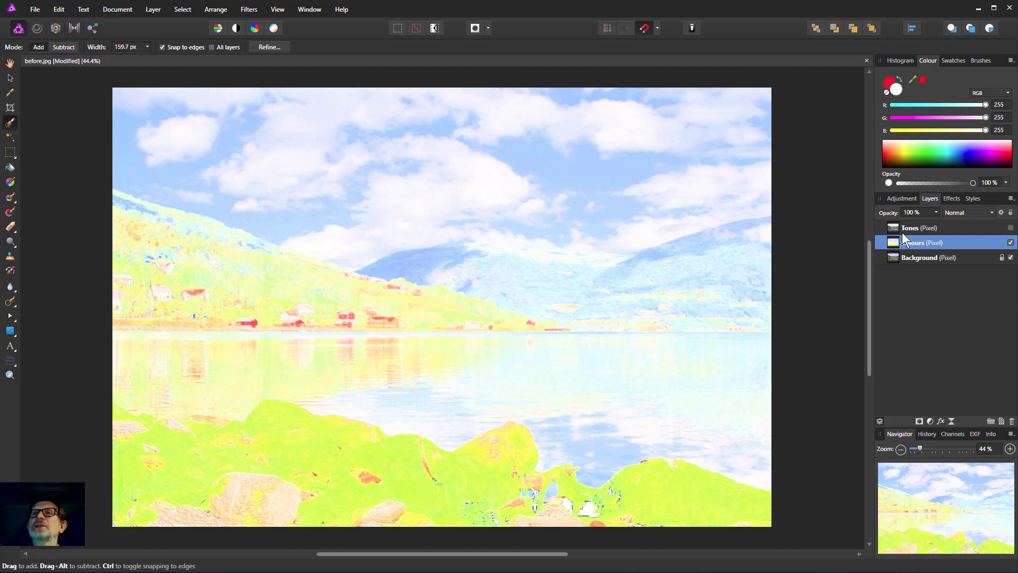
{"action": "left_click", "coordinate": [1010, 227]}
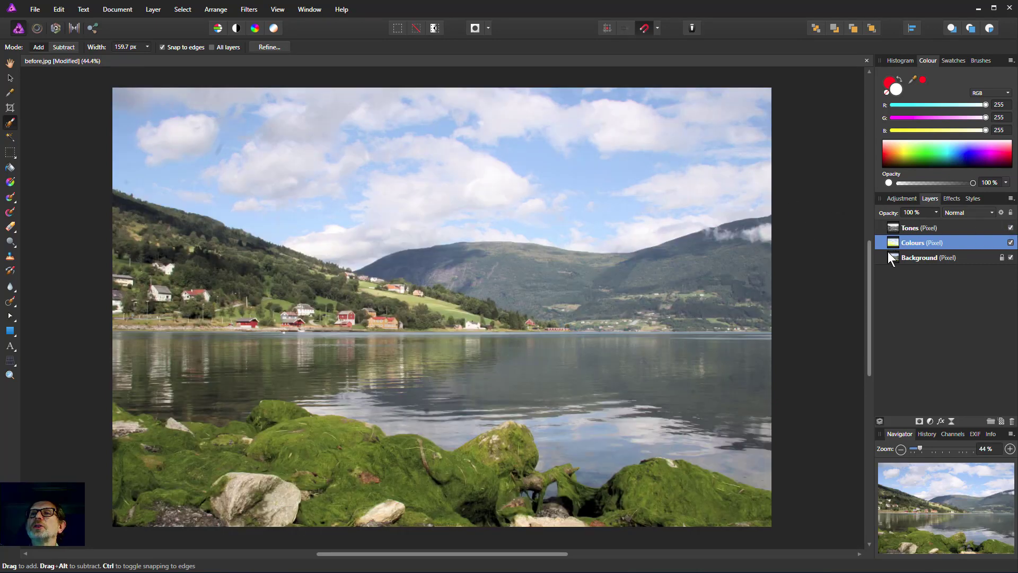
Step: Brush-select the sky down to the mountain ridge, then select Colours and hide Tones
{"action": "left_click", "coordinate": [904, 259]}
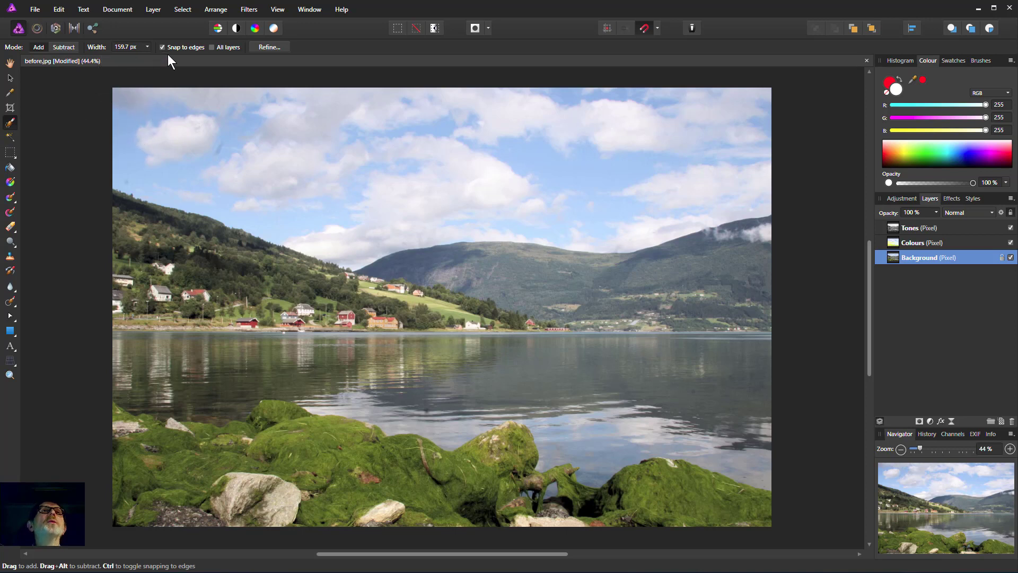
{"action": "left_click_drag", "start_coordinate": [163, 148], "coordinate": [286, 162]}
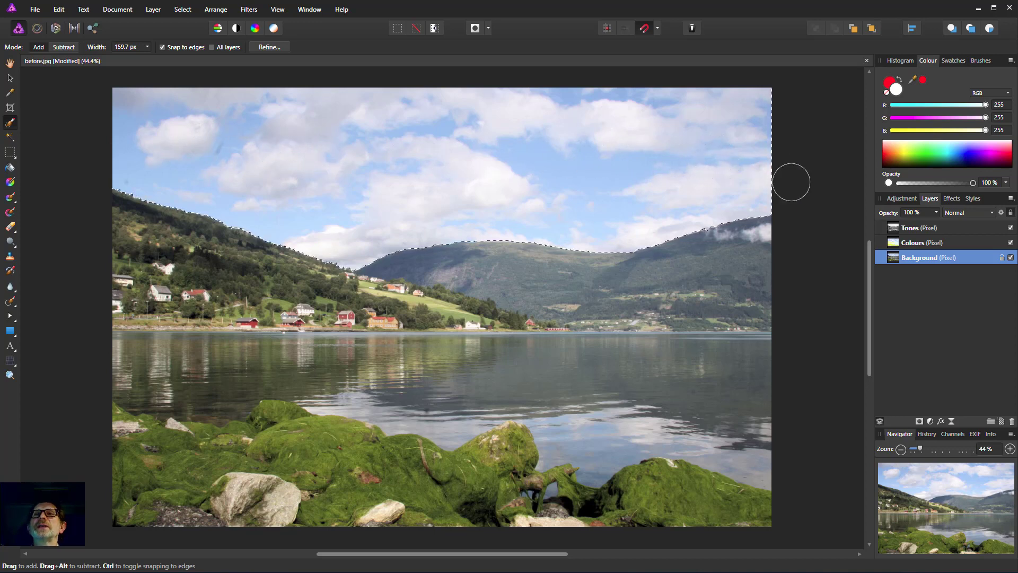
{"action": "left_click", "coordinate": [895, 242]}
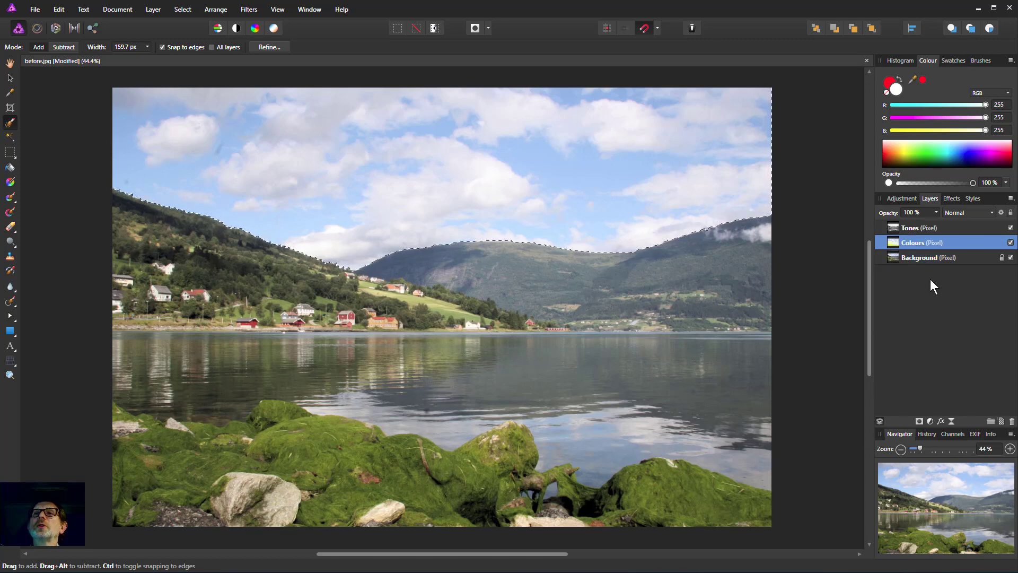
{"action": "left_click", "coordinate": [1010, 228]}
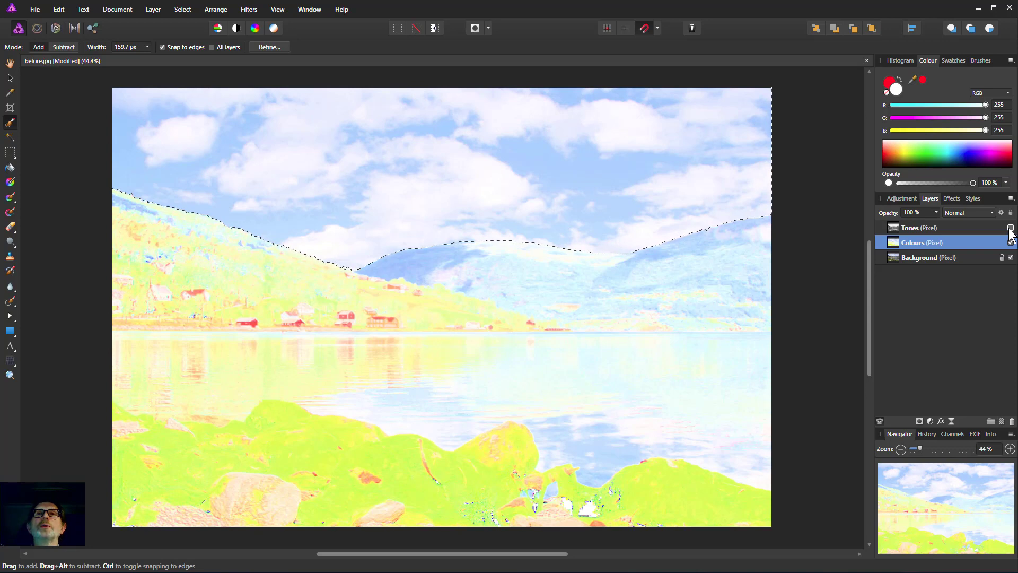
Step: Add a live Gaussian Blur filter to the Colours layer with a 0.2 px radius
{"action": "left_click", "coordinate": [951, 419]}
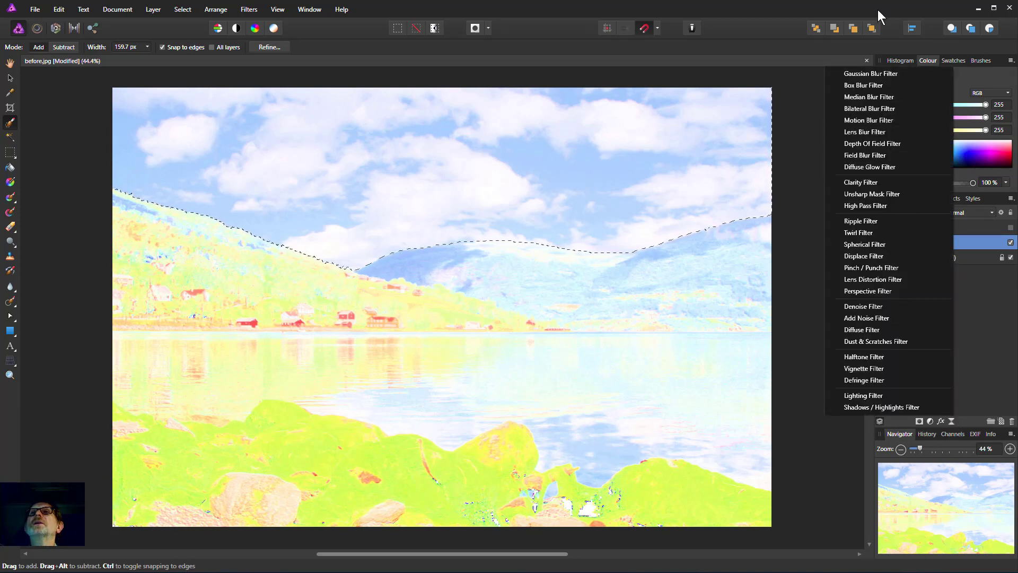
{"action": "left_click", "coordinate": [873, 73]}
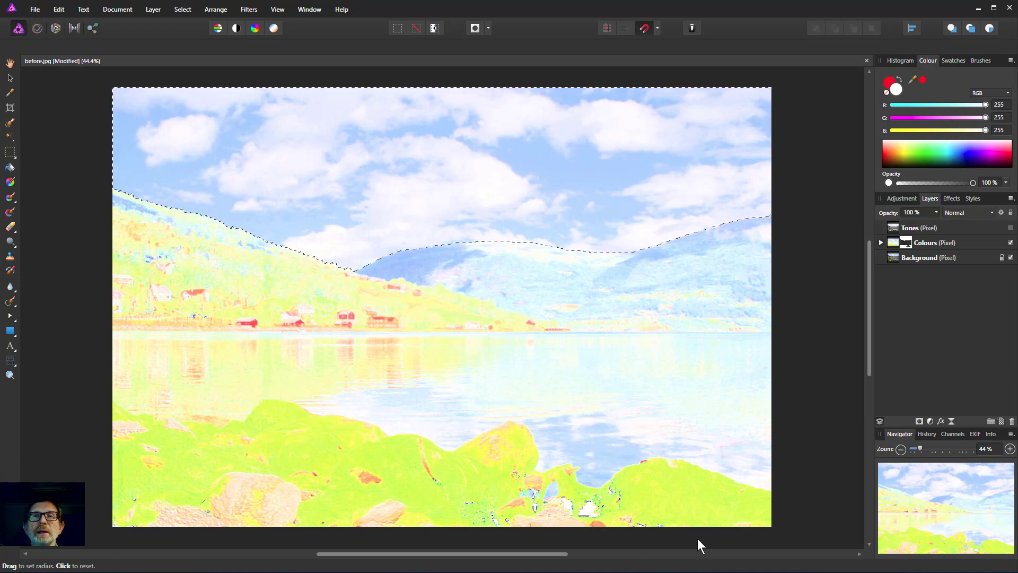
{"action": "left_click_drag", "start_coordinate": [724, 405], "coordinate": [724, 349]}
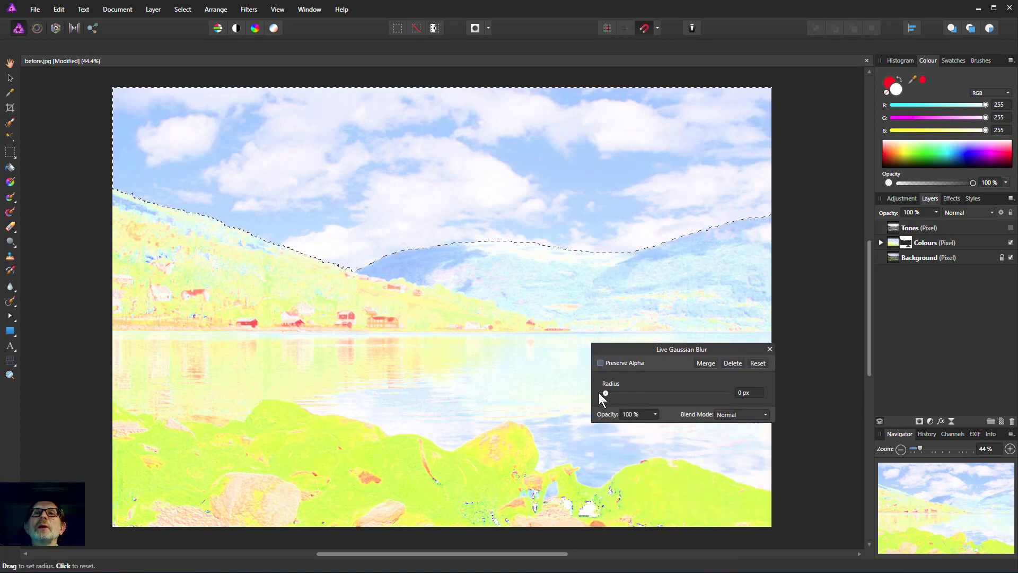
{"action": "left_click_drag", "start_coordinate": [605, 393], "coordinate": [623, 393]}
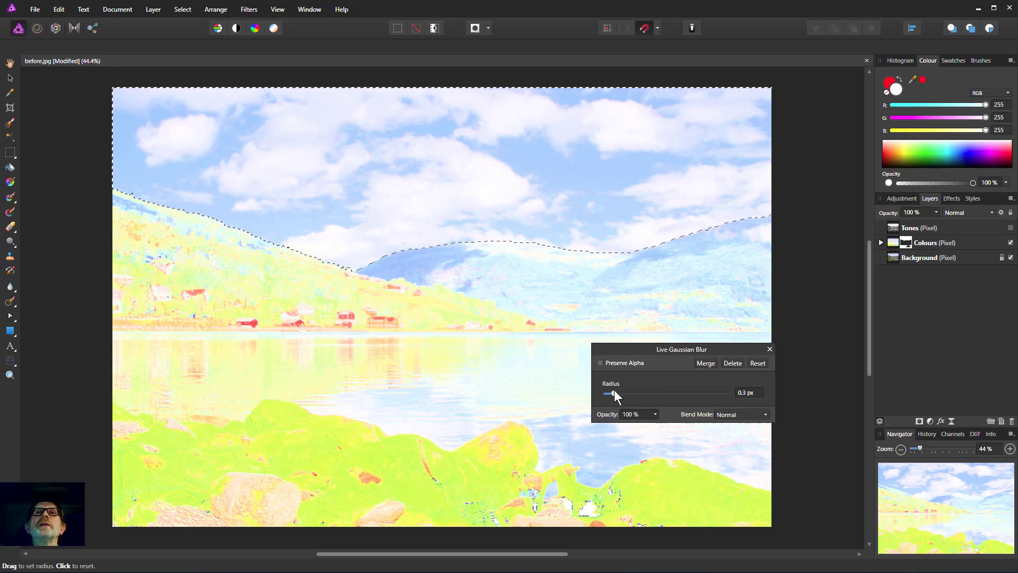
{"action": "mouse_move", "coordinate": [615, 393]}
{"action": "left_mouse_down"}
{"action": "mouse_move", "coordinate": [780, 395]}
{"action": "mouse_move", "coordinate": [609, 394]}
{"action": "left_mouse_up"}
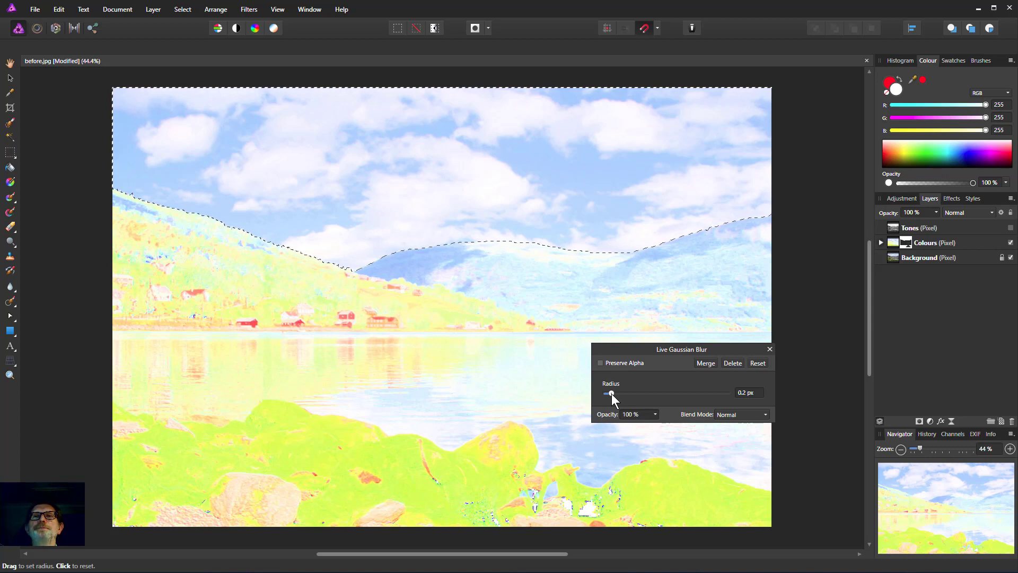
{"action": "left_click", "coordinate": [770, 349]}
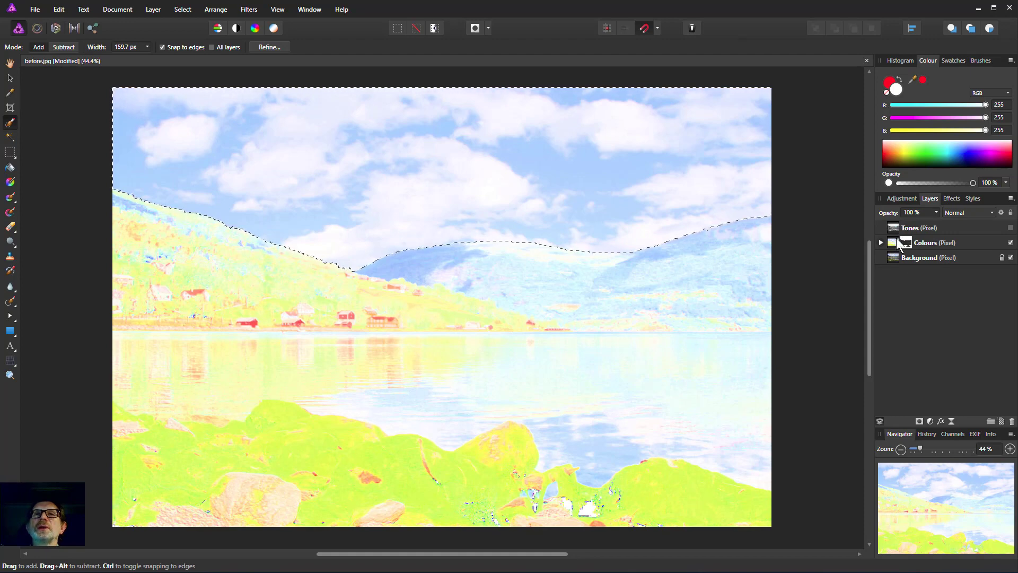
Step: Make the Tones layer visible again above the blurred Colours layer
{"action": "left_click", "coordinate": [1009, 228]}
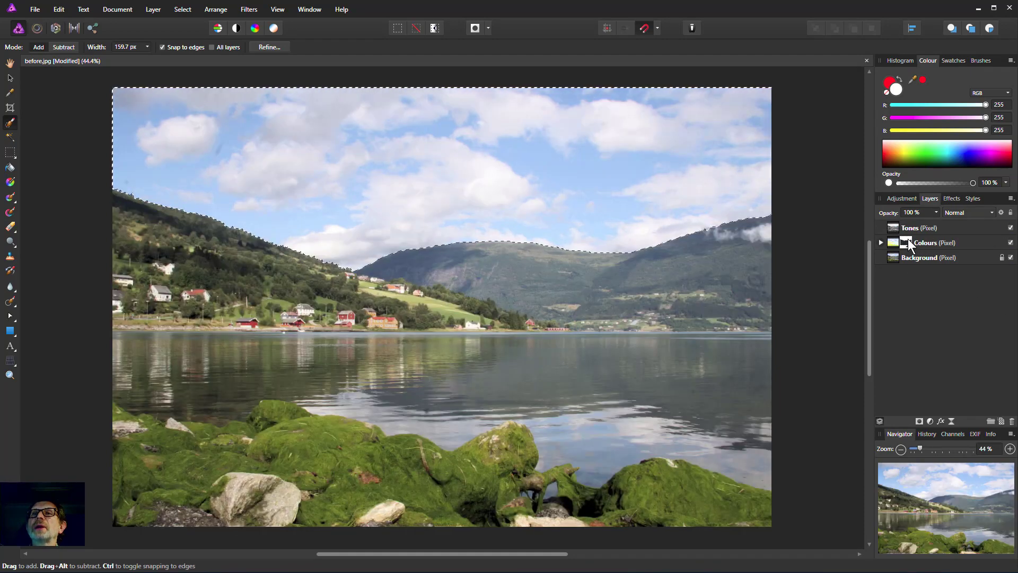